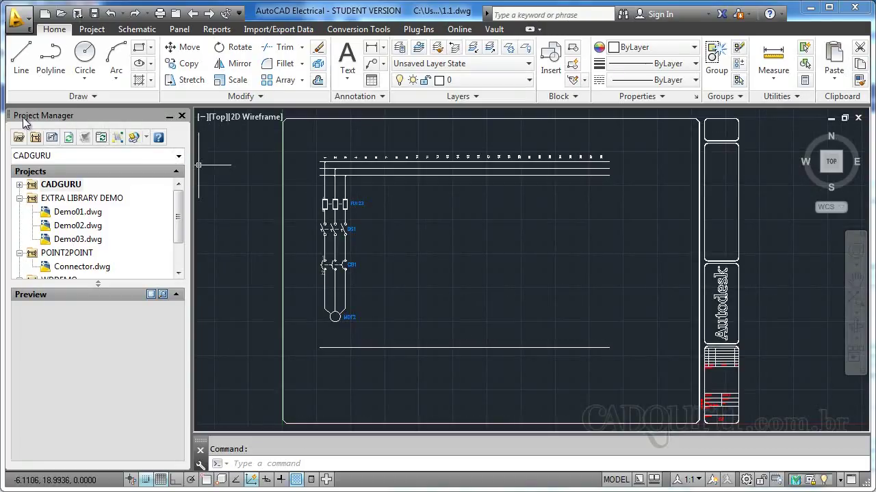
Undock the Project Manager palette so it floats over the drawing, and dock it back beside the drawing area.
{"action": "left_click_drag", "start_coordinate": [9, 116], "coordinate": [260, 140]}
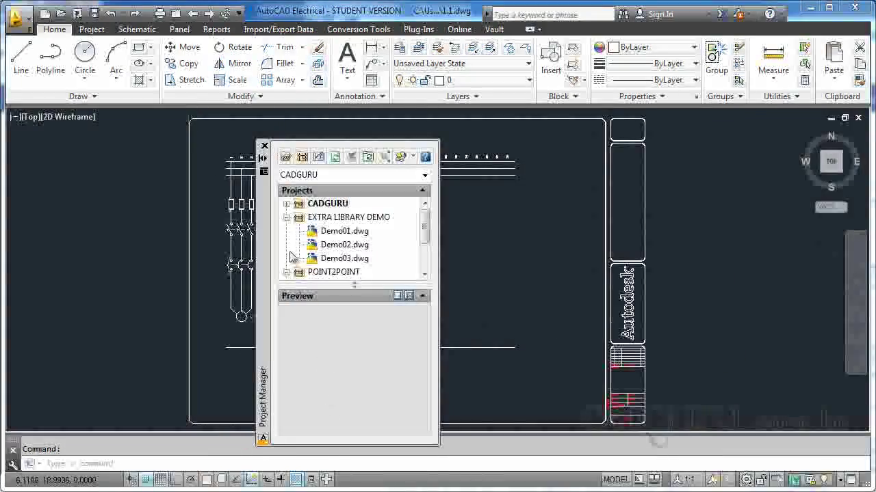
{"action": "mouse_move", "coordinate": [262, 222]}
{"action": "left_mouse_down"}
{"action": "mouse_move", "coordinate": [404, 204]}
{"action": "mouse_move", "coordinate": [732, 206]}
{"action": "mouse_move", "coordinate": [310, 202]}
{"action": "mouse_move", "coordinate": [157, 218]}
{"action": "mouse_move", "coordinate": [32, 205]}
{"action": "left_mouse_up"}
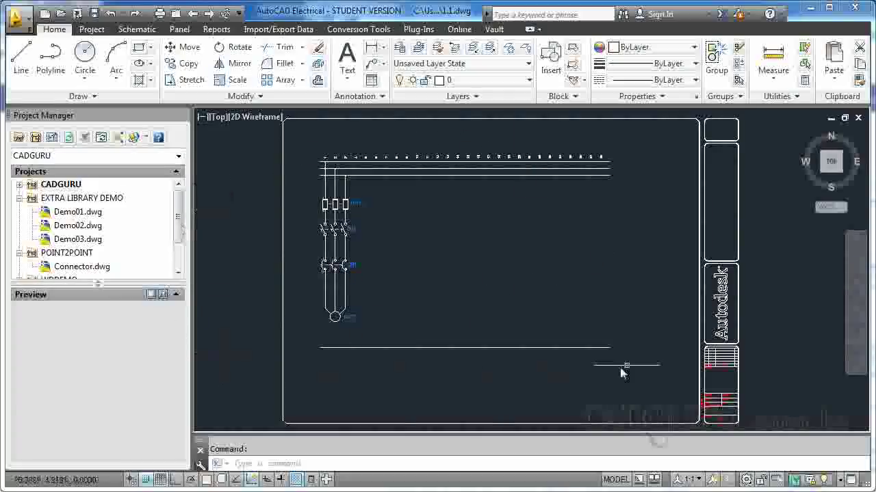
Minimize the docked Project Manager to a collapsed strip, and close the palette.
{"action": "mouse_move", "coordinate": [170, 124]}
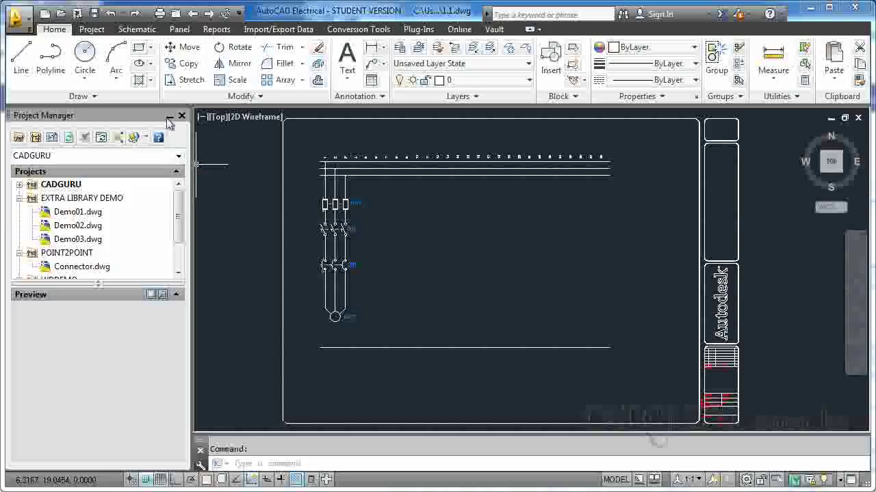
{"action": "left_click", "coordinate": [169, 120]}
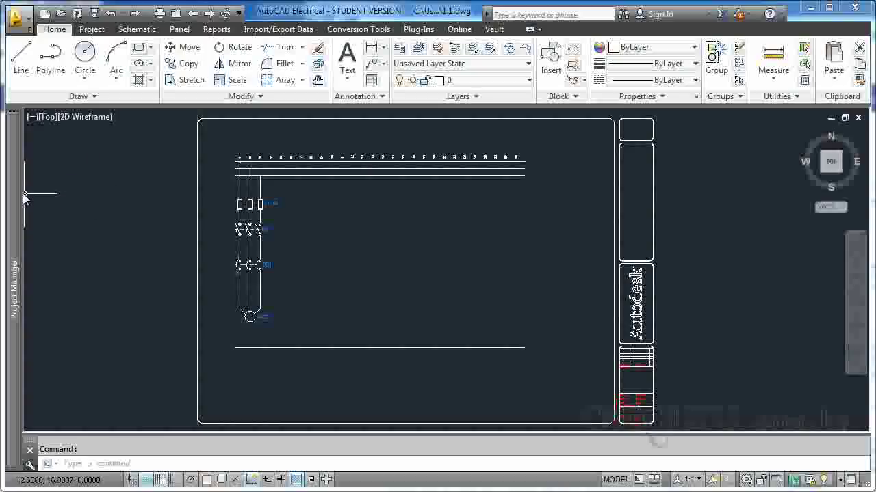
{"action": "mouse_move", "coordinate": [21, 198]}
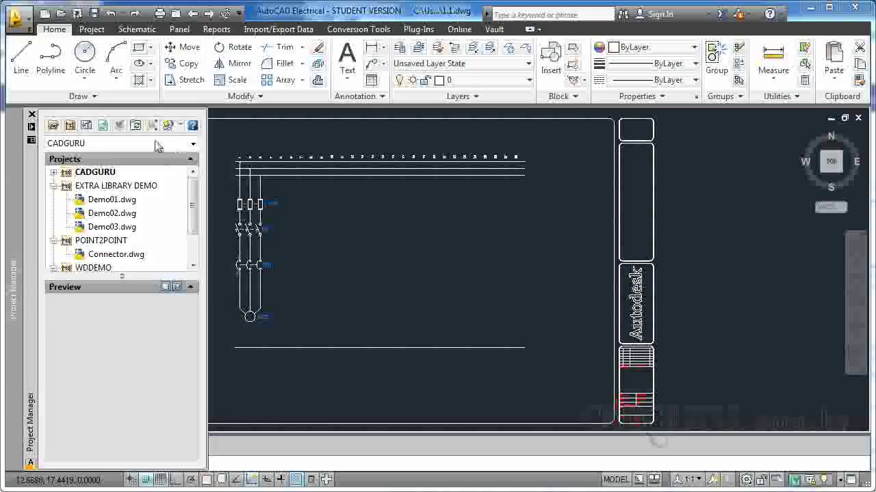
{"action": "left_click", "coordinate": [31, 115]}
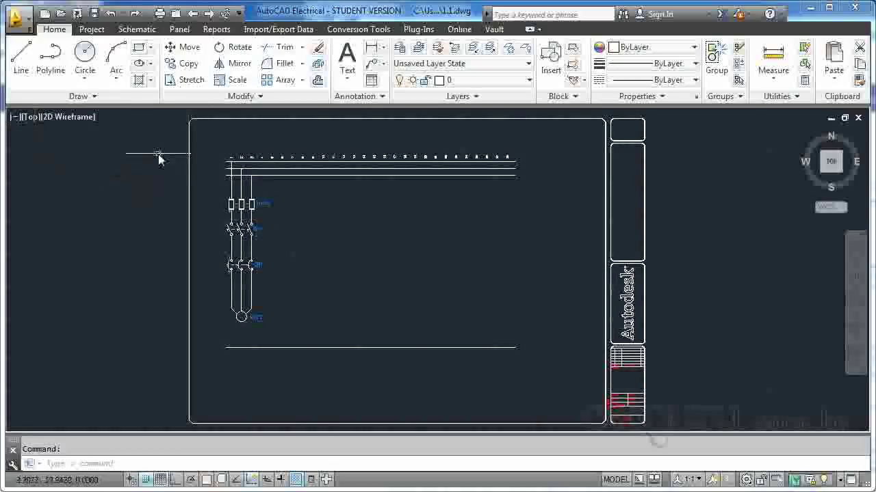
Reopen the Project Manager and restore it as a fully expanded docked palette.
{"action": "left_click", "coordinate": [91, 29]}
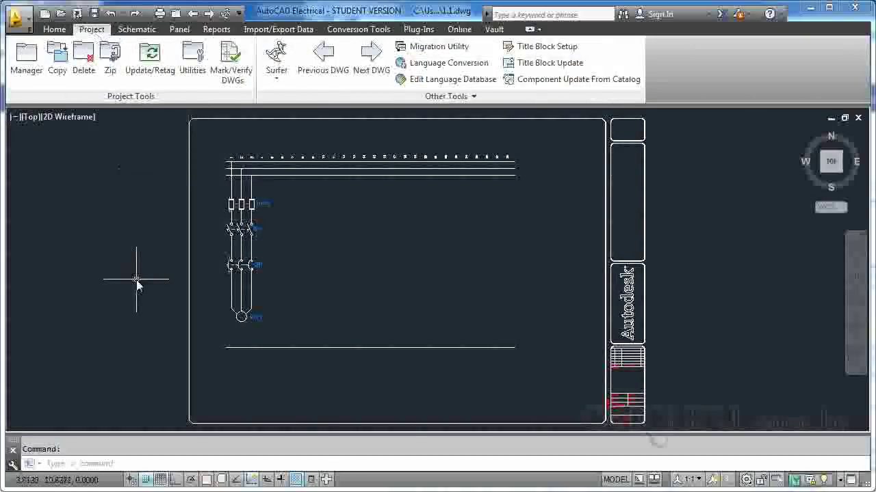
{"action": "left_click", "coordinate": [27, 59]}
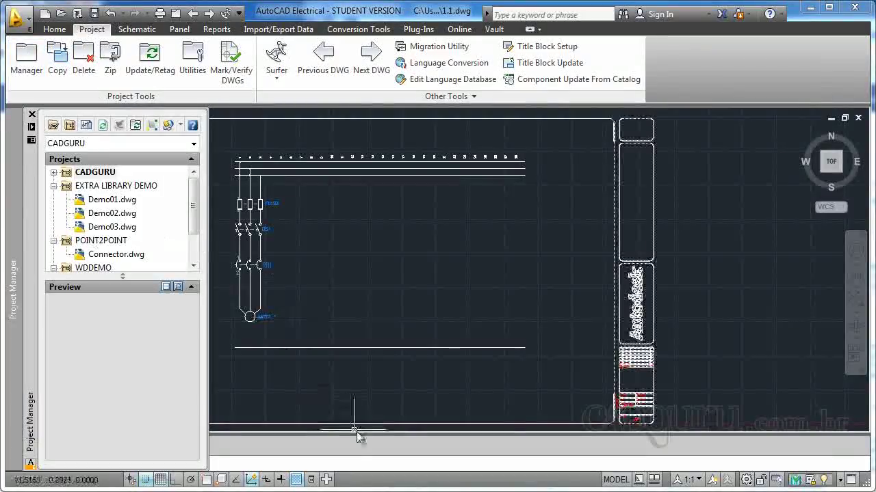
{"action": "mouse_move", "coordinate": [16, 157]}
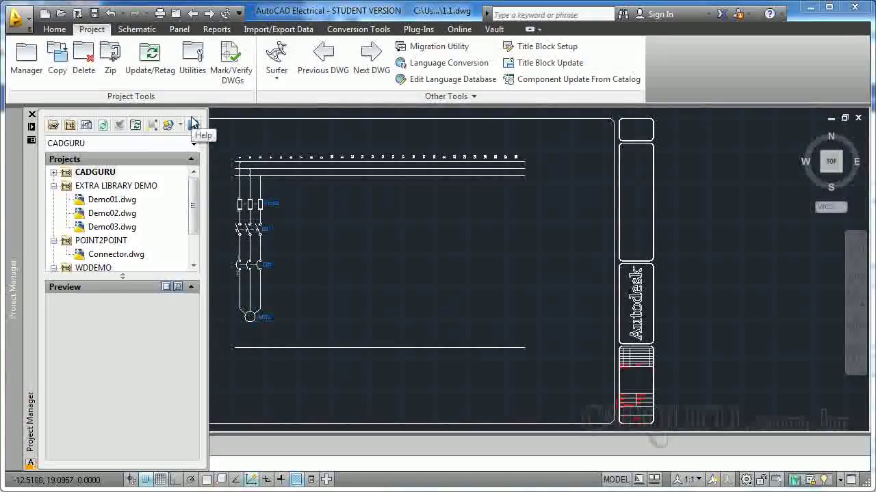
{"action": "left_click", "coordinate": [32, 132]}
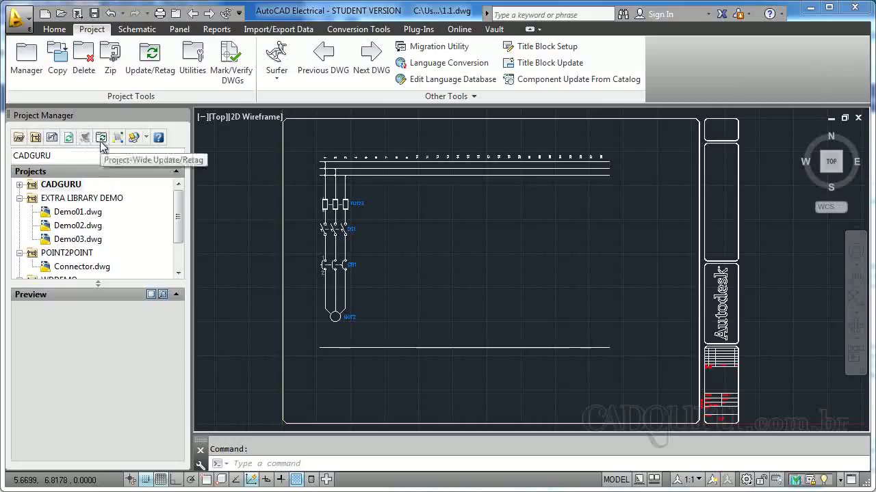
Create a new project named Proj.Trifásico in its own folder, keeping the default location and the settings copied from wddemo.wdp.
{"action": "left_click", "coordinate": [39, 139]}
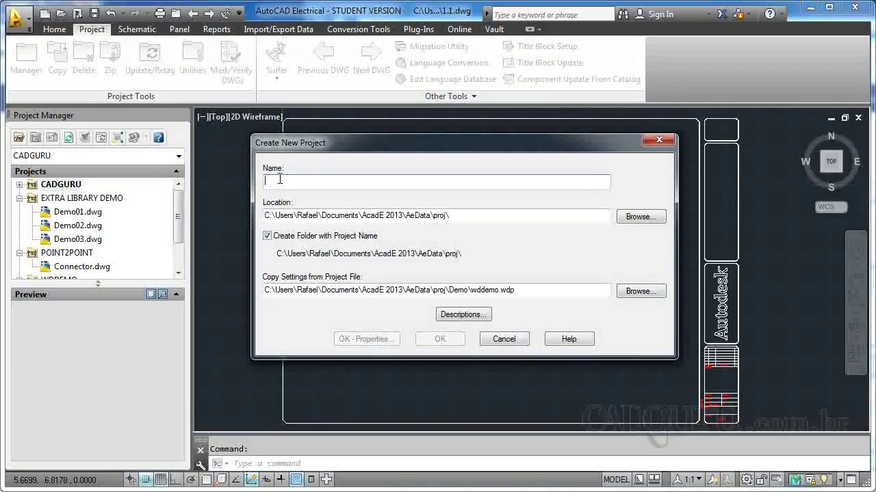
{"action": "type", "text": "Trifpá"}
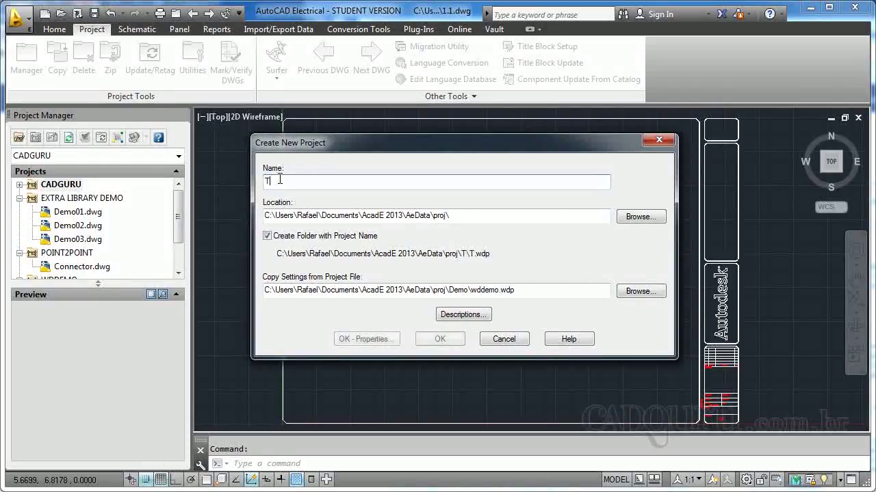
{"action": "key", "text": "BackSpace"}
{"action": "key", "text": "BackSpace"}
{"action": "type", "text": "ásico"}
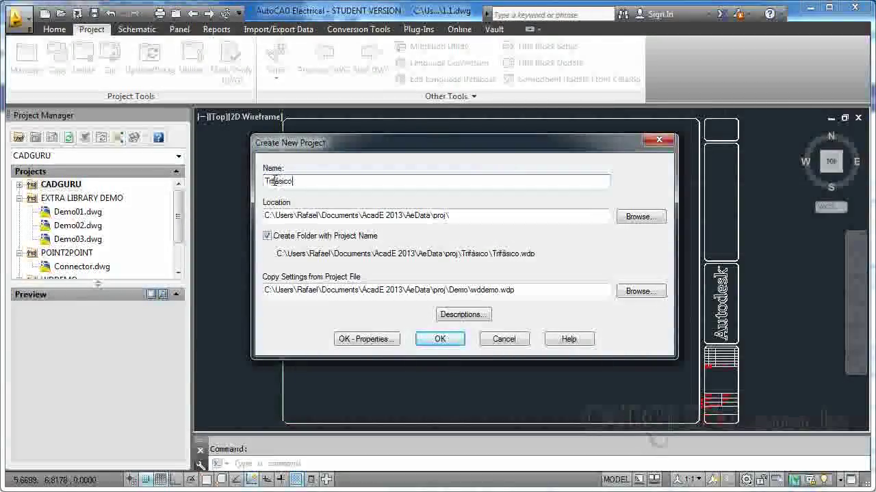
{"action": "type", "text": "Proj"}
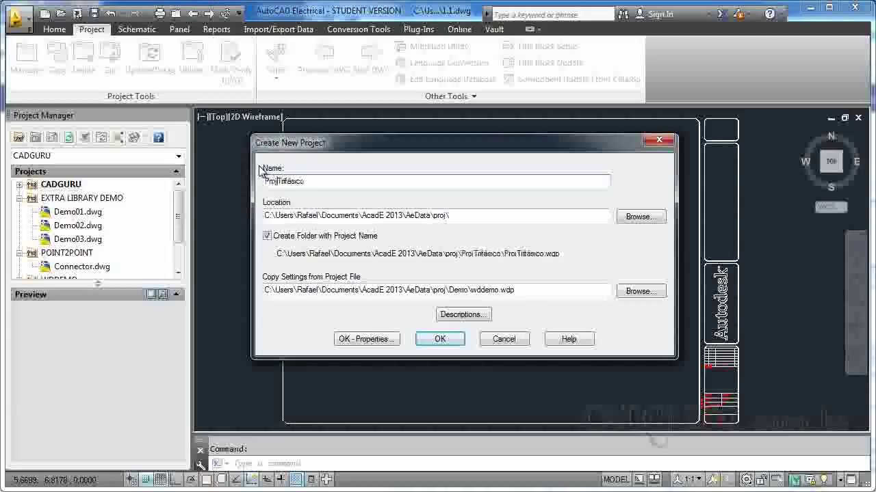
{"action": "key", "text": "BackSpace"}
{"action": "type", "text": "_"}
{"action": "key", "text": "BackSpace"}
{"action": "type", "text": "."}
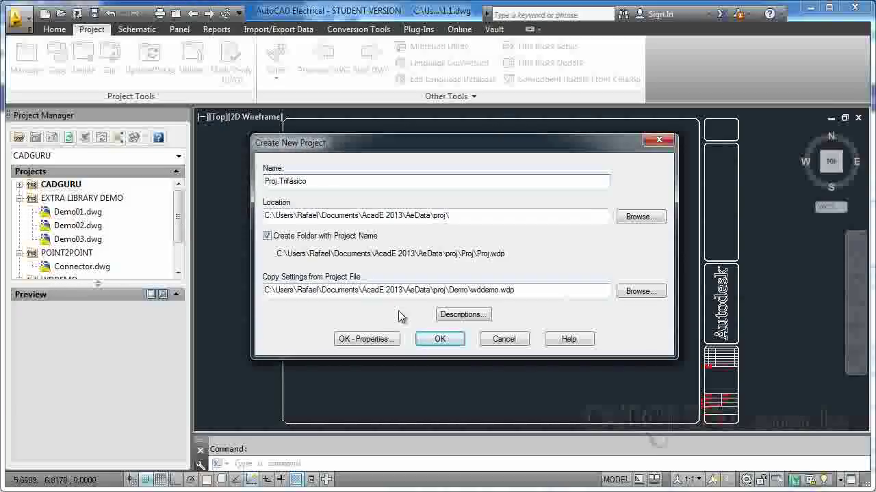
{"action": "left_click", "coordinate": [437, 339]}
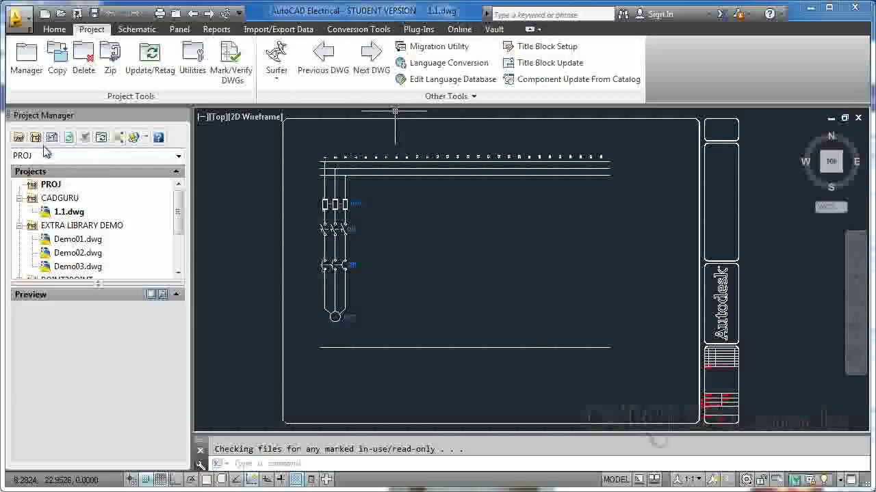
Add the active drawing 1.1.dwg to the new PROJ project, applying the project default values to the drawing settings.
{"action": "right_click", "coordinate": [47, 190]}
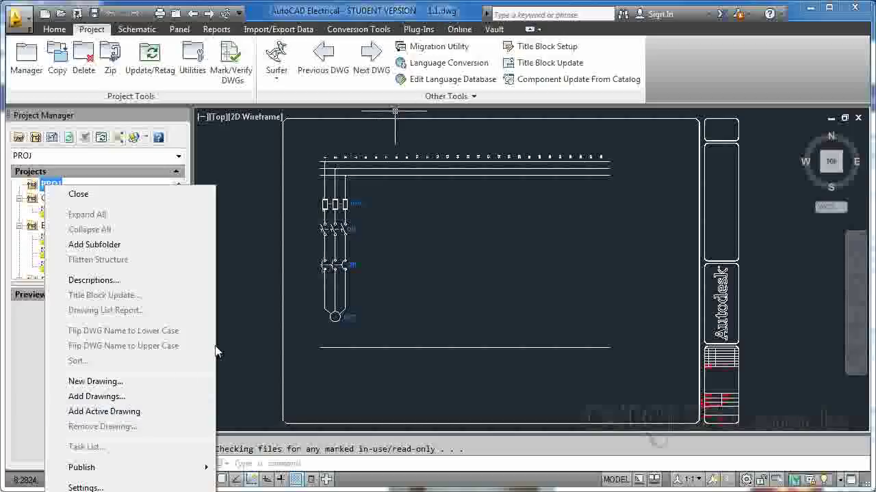
{"action": "left_click", "coordinate": [104, 412]}
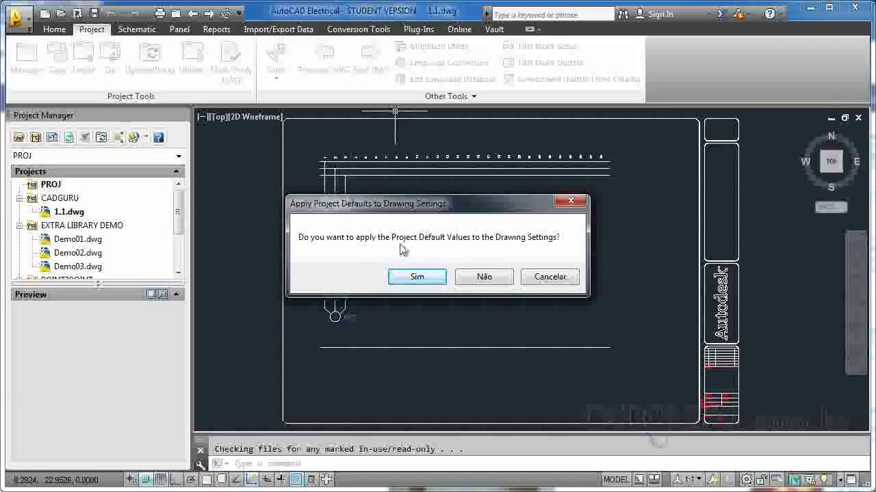
{"action": "left_click", "coordinate": [416, 278]}
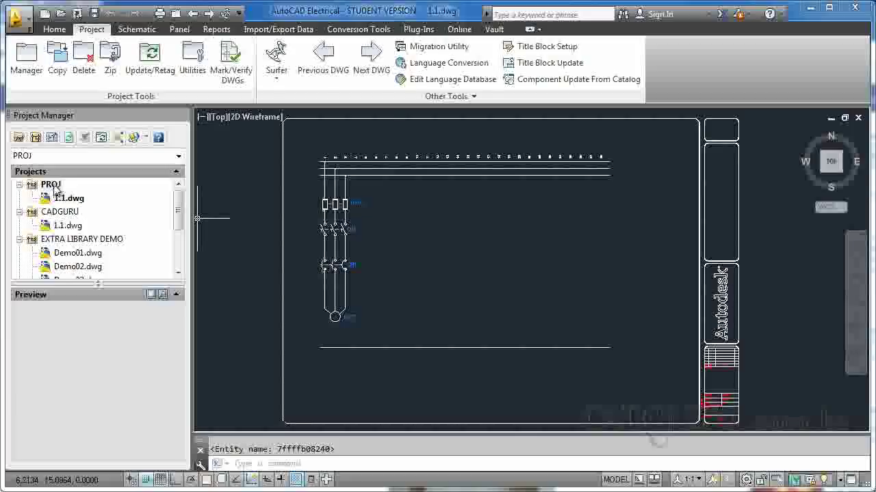
Add the existing drawing 1.dwg from the desktop (Área de Trabalho) to the PROJ project, applying the project default values.
{"action": "right_click", "coordinate": [57, 192]}
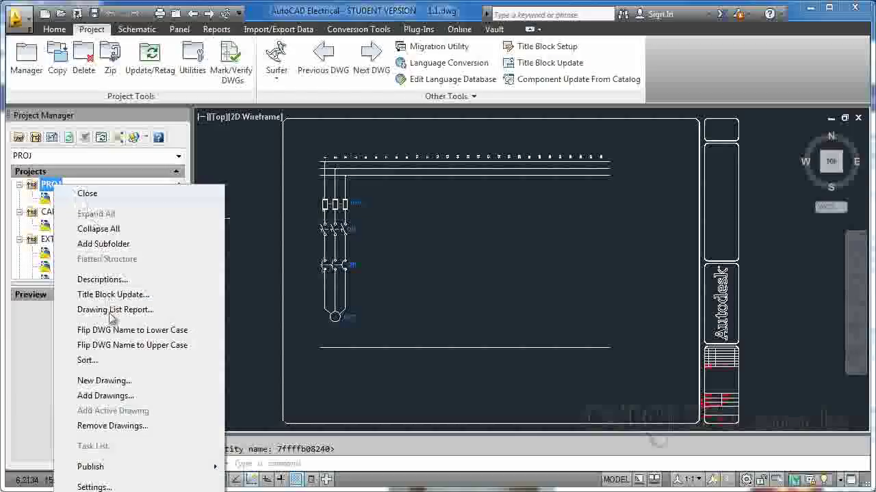
{"action": "left_click", "coordinate": [101, 397]}
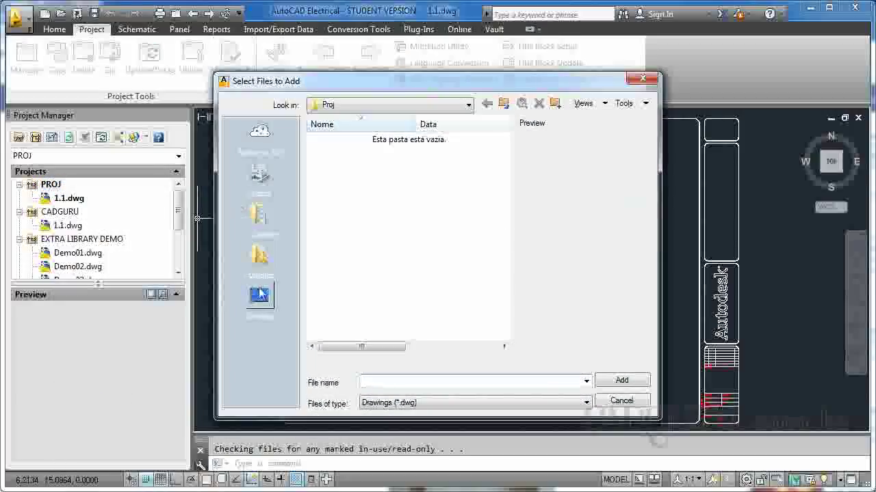
{"action": "left_click", "coordinate": [260, 293]}
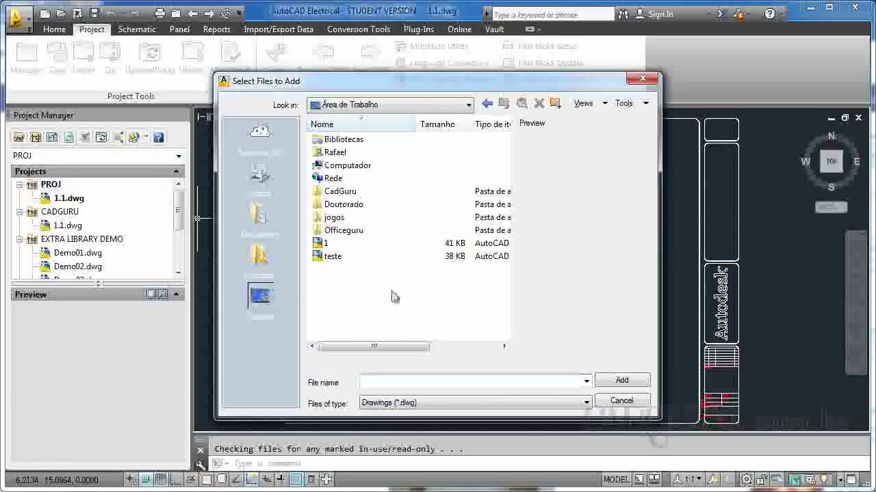
{"action": "left_click", "coordinate": [330, 244]}
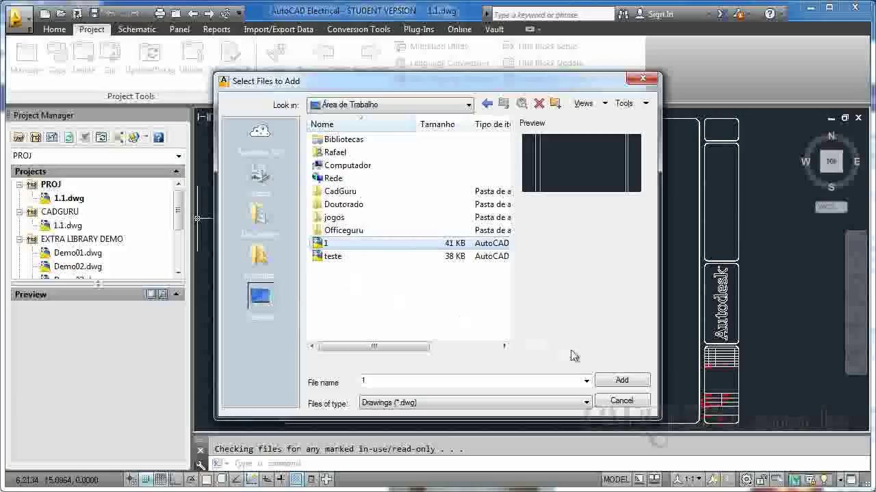
{"action": "left_click", "coordinate": [620, 380]}
{"action": "left_click", "coordinate": [416, 277]}
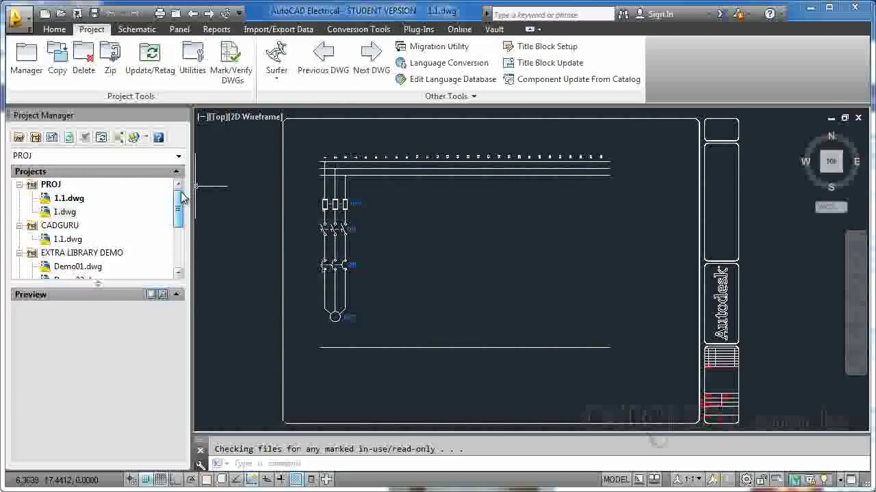
Browse the PROJ project's drawings by advancing to 1.dwg and returning to 1.1.dwg.
{"action": "left_click", "coordinate": [65, 213]}
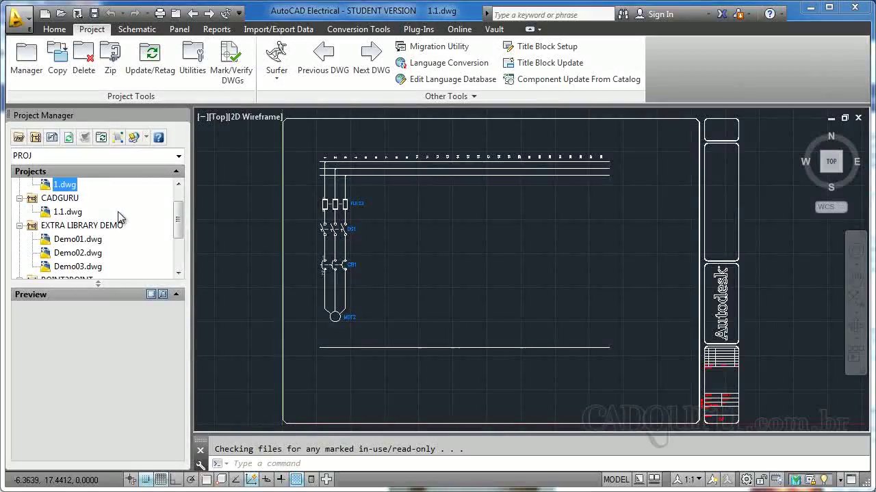
{"action": "left_click", "coordinate": [383, 60]}
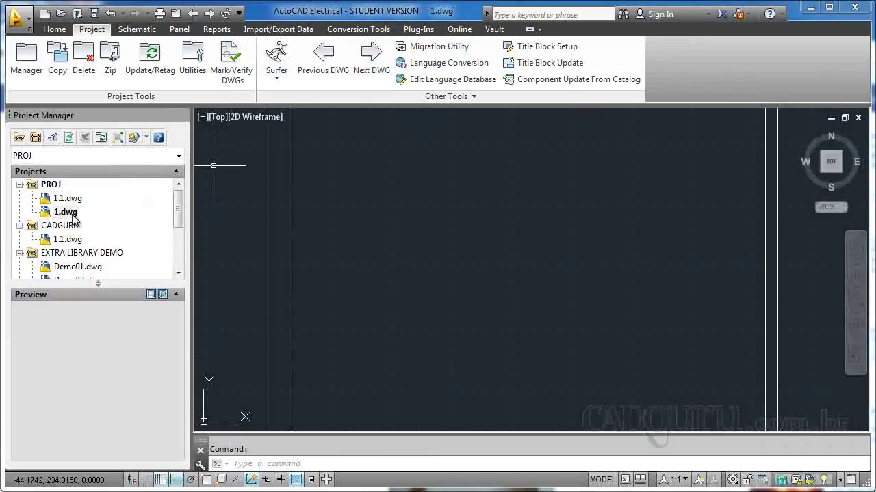
{"action": "left_click", "coordinate": [322, 58]}
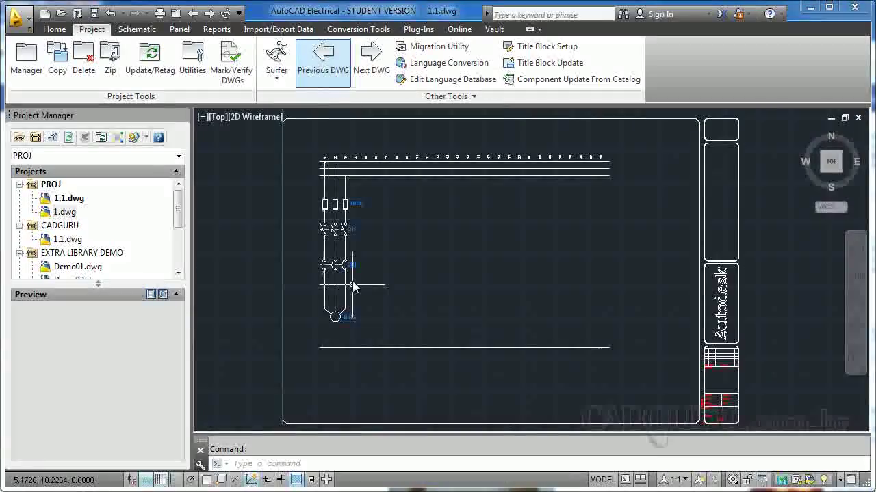